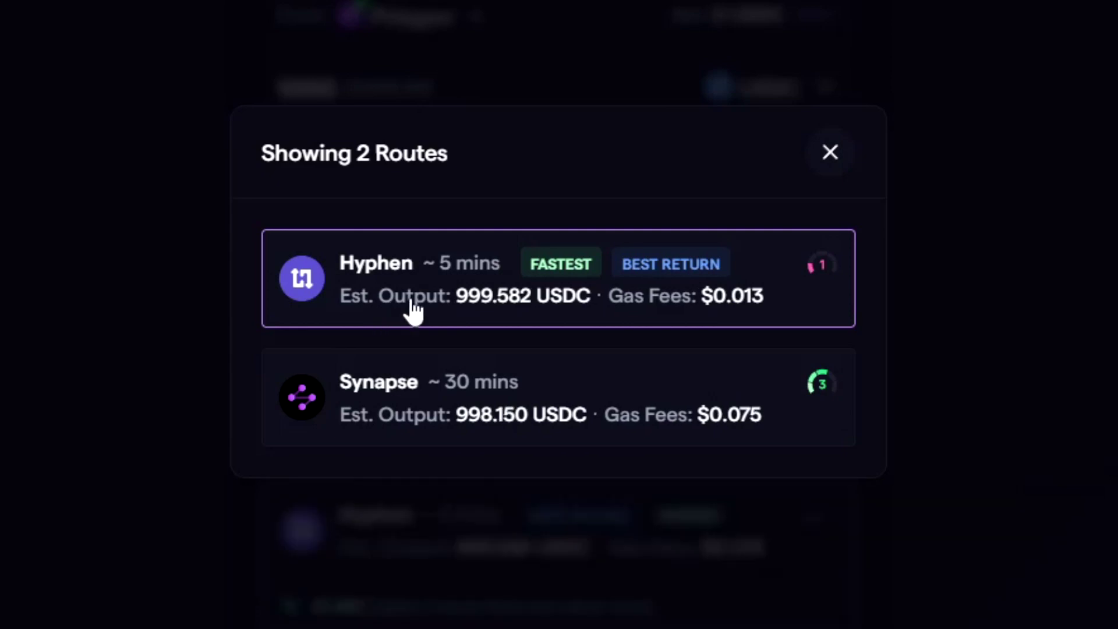
Choose the Hyphen route for the 1000 USDC transfer from Polygon to BSC and enable Refuel.
mouse_move(509, 319)
click(703, 325)
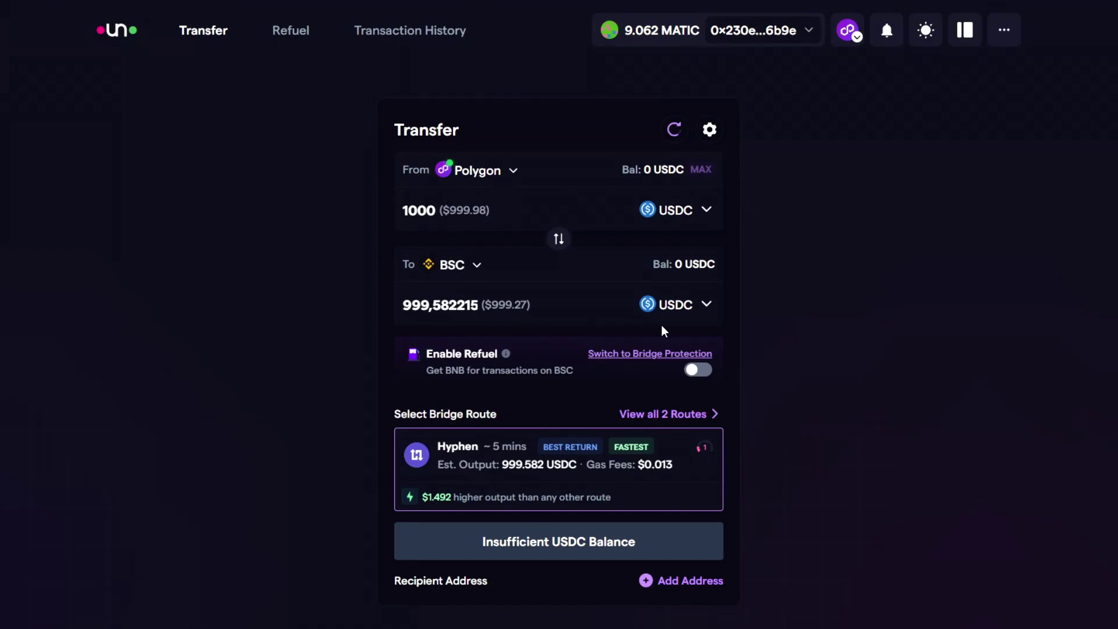
click(692, 373)
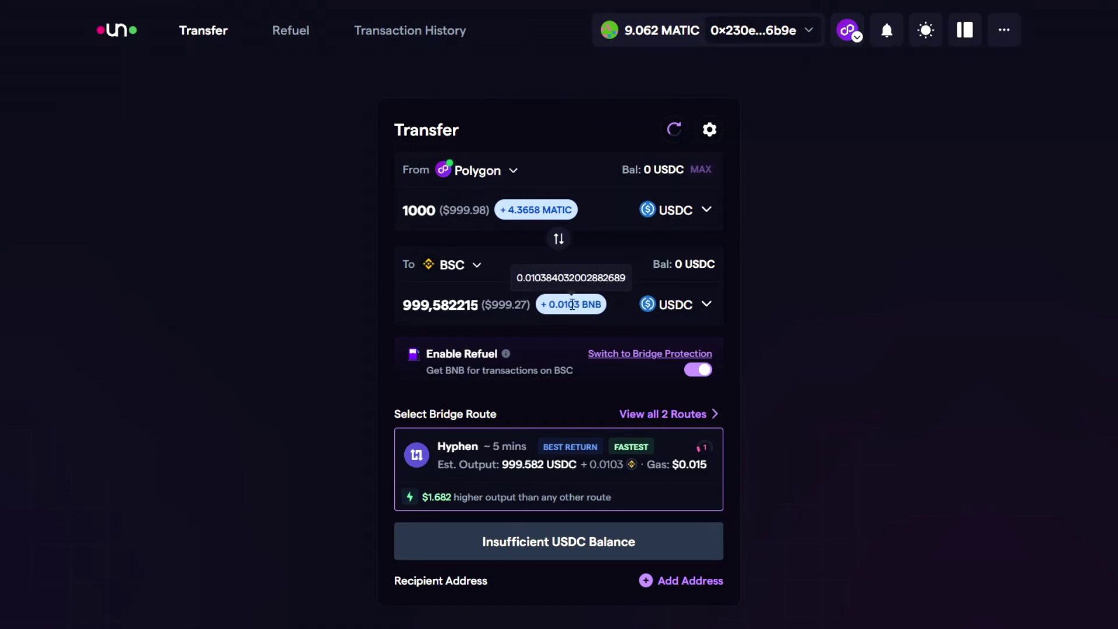
Enter 1,0 as the gas refuel amount from Polygon and open the choice of destination chains.
click(291, 34)
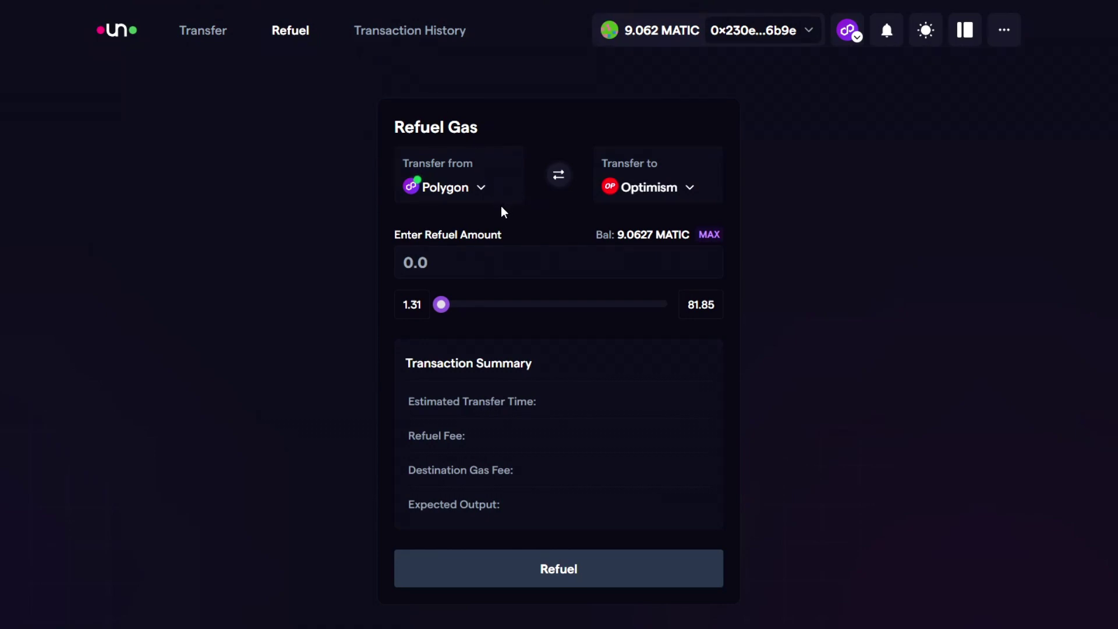
click(519, 262)
text(1,0)
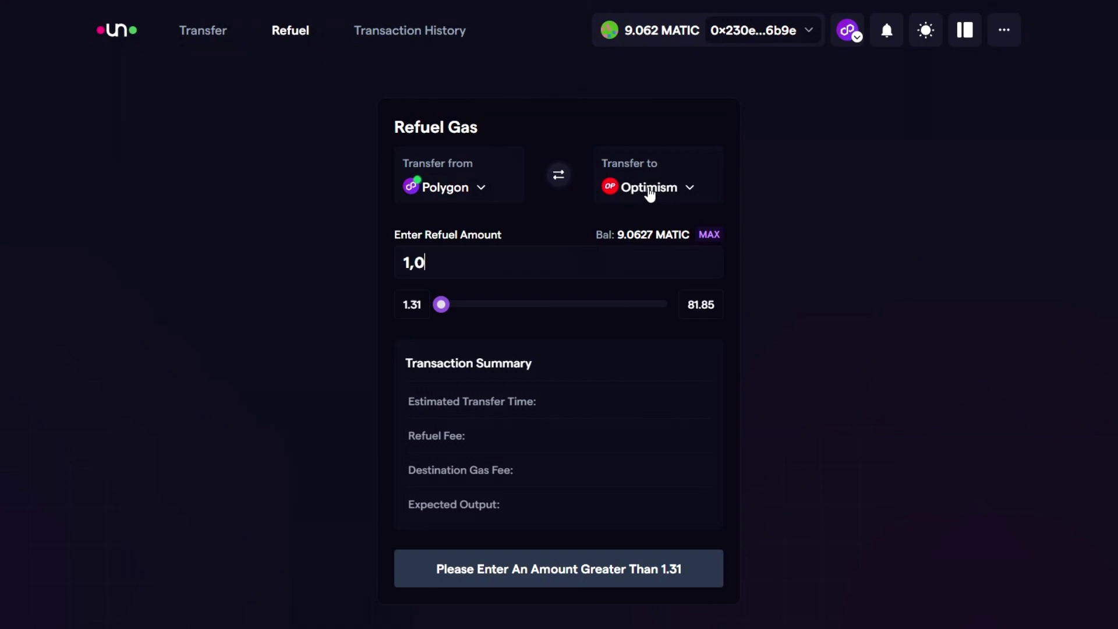
click(650, 193)
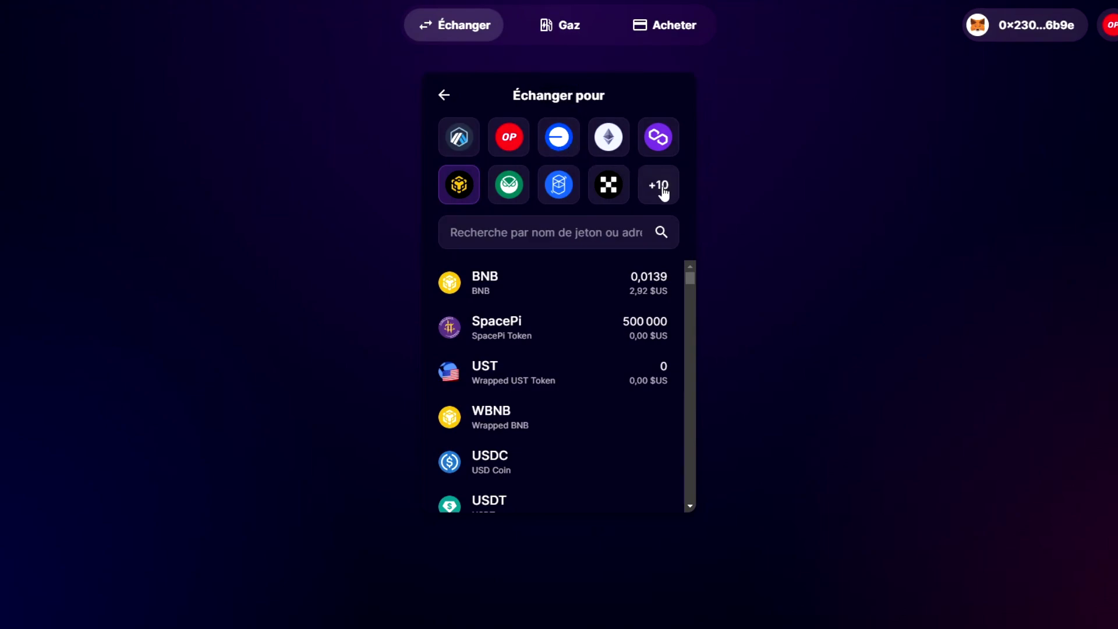
Examine the additional destination chains and compare the routes offered for exchanging 1000 USDC from Polygon to BSC.
click(664, 192)
scroll(568, 227, down, 5)
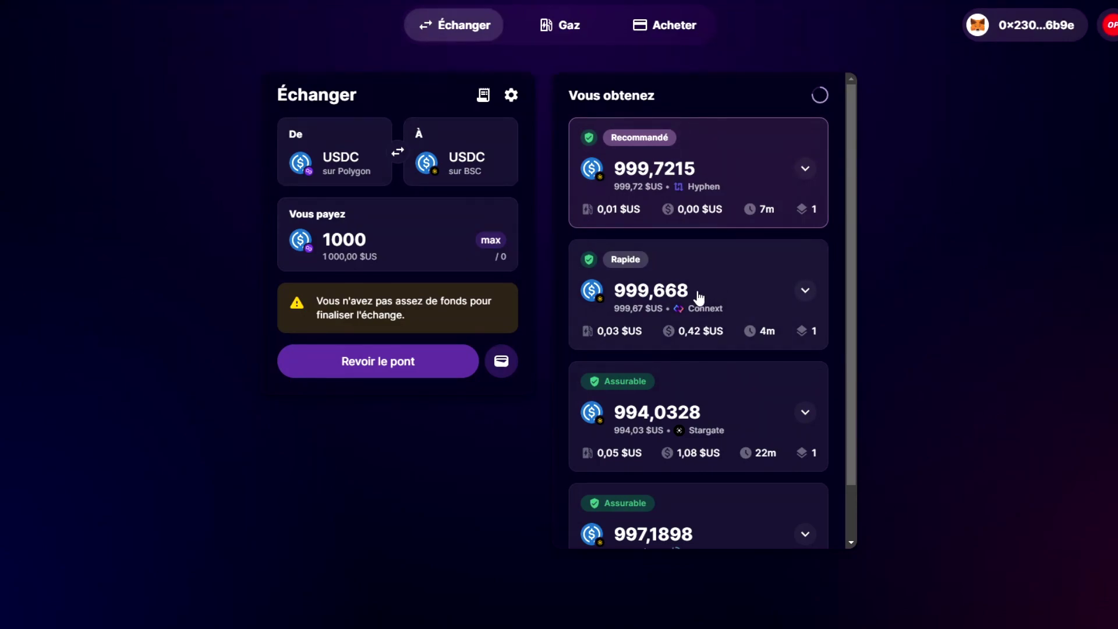
scroll(715, 306, down, 1)
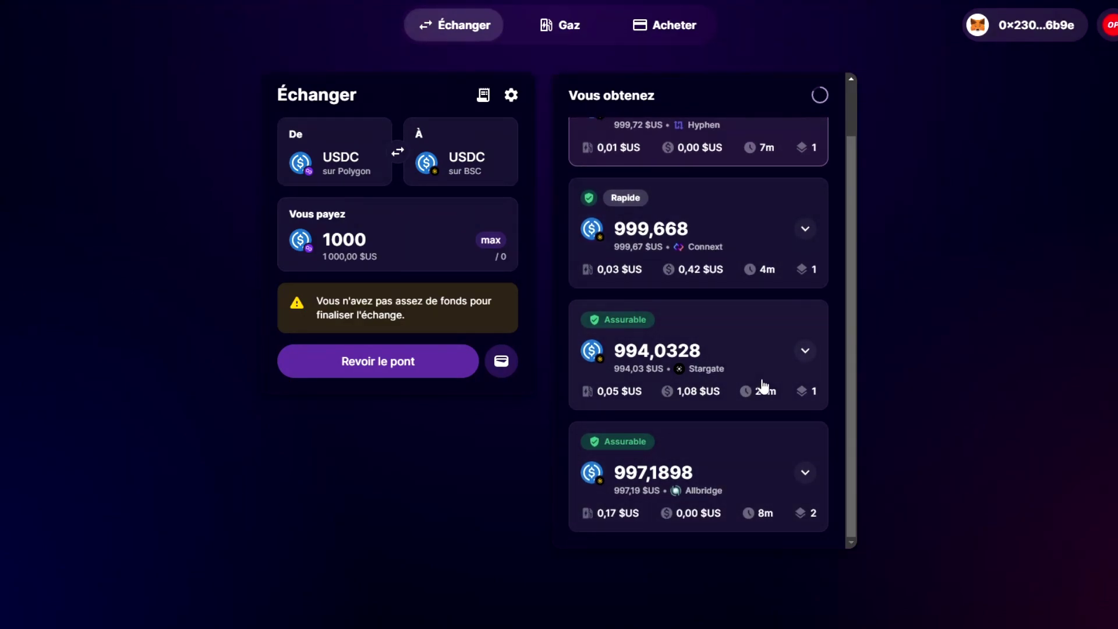
mouse_move(634, 332)
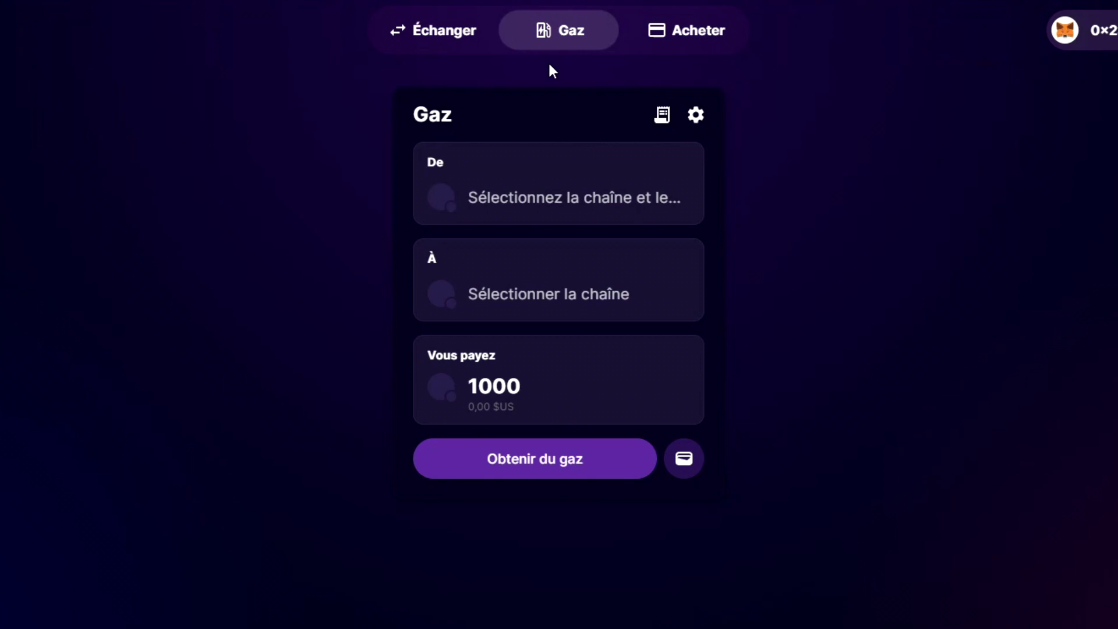
Set the gas exchange source to USDC on Polygon and choose a destination chain.
click(577, 192)
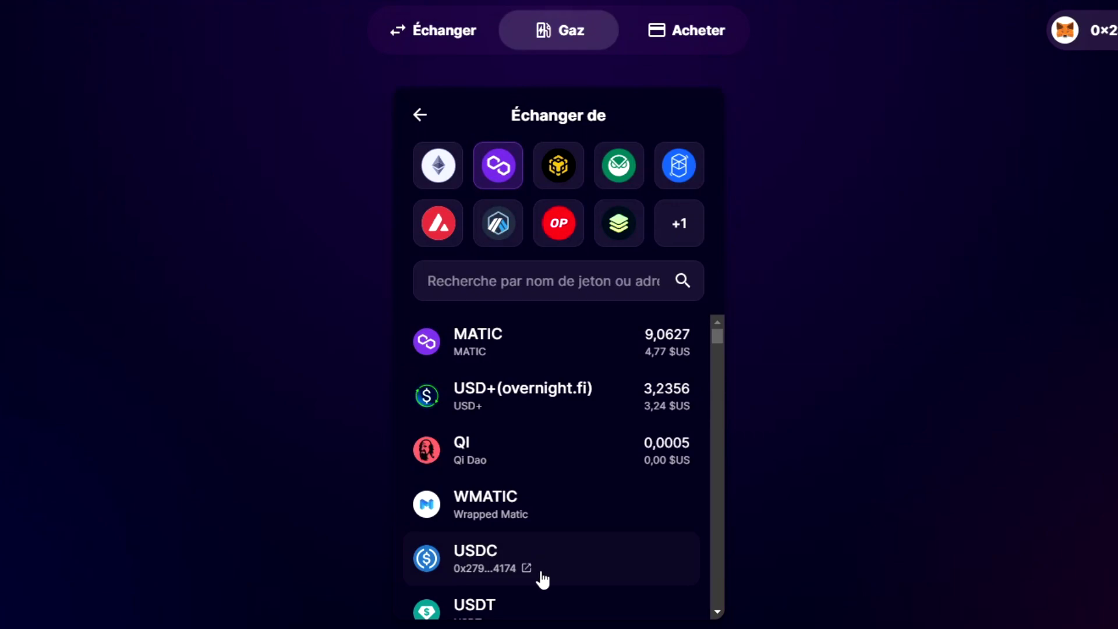
click(608, 573)
click(536, 293)
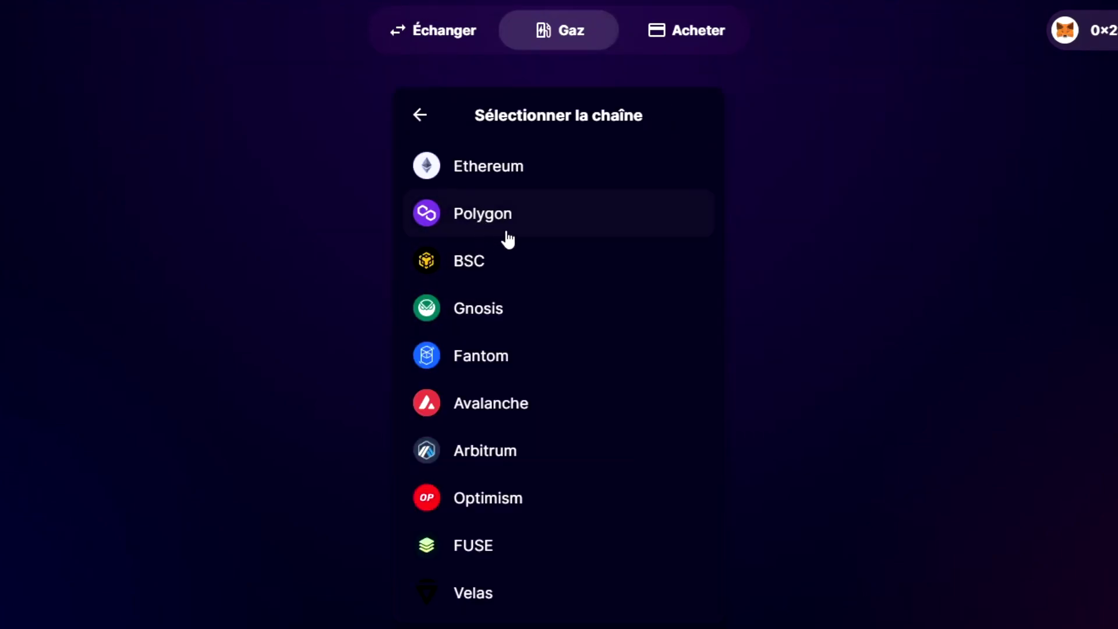
click(508, 420)
Enter 1000 as the USDC amount to send from Polygon PoS and look through the available destination chains.
click(494, 279)
text(1000)
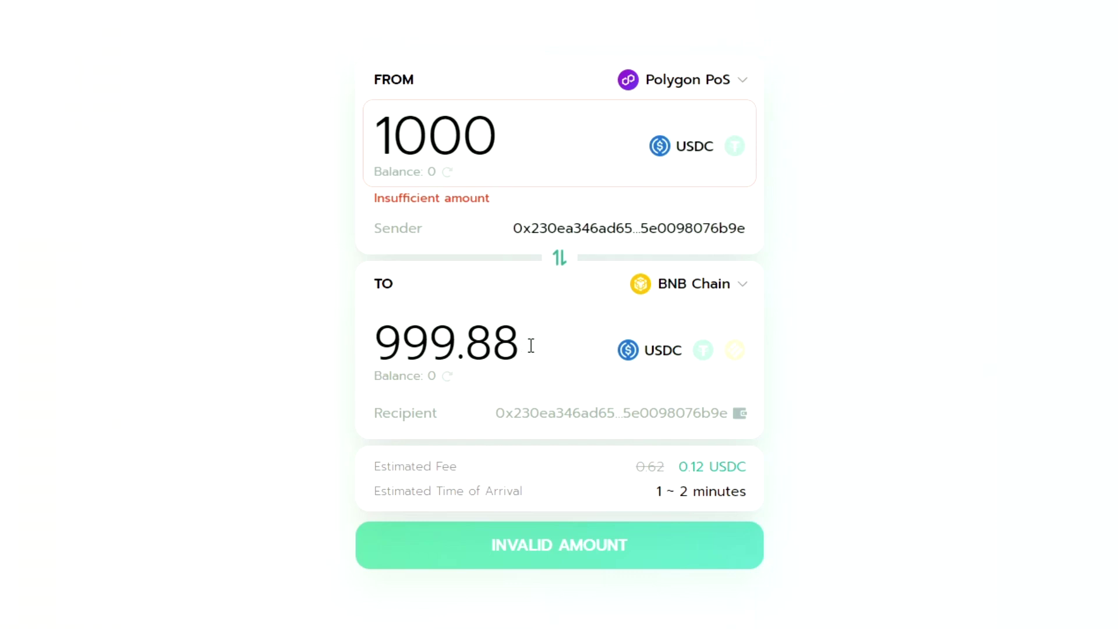
click(676, 287)
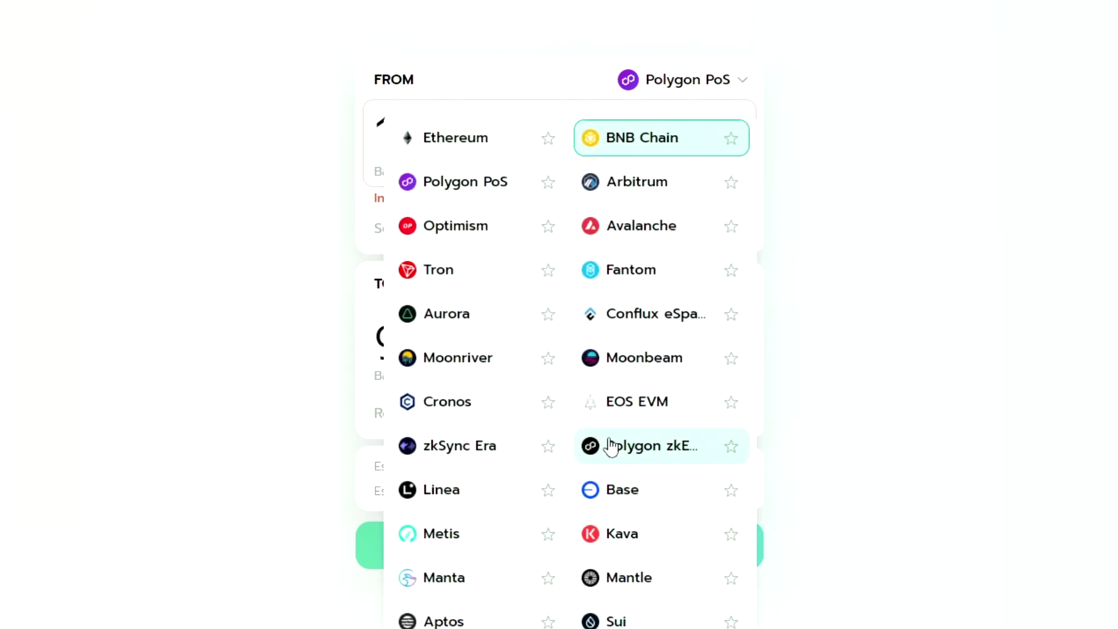
click(649, 579)
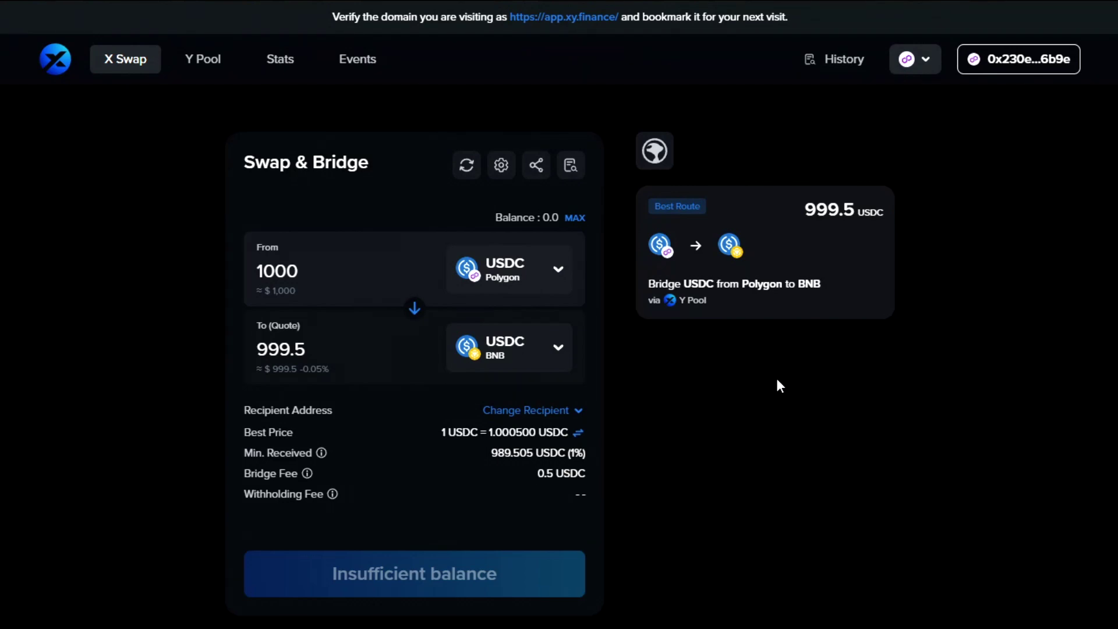
Switch to XY Finance and examine the source tokens and the full list of supported networks.
click(213, 64)
click(509, 269)
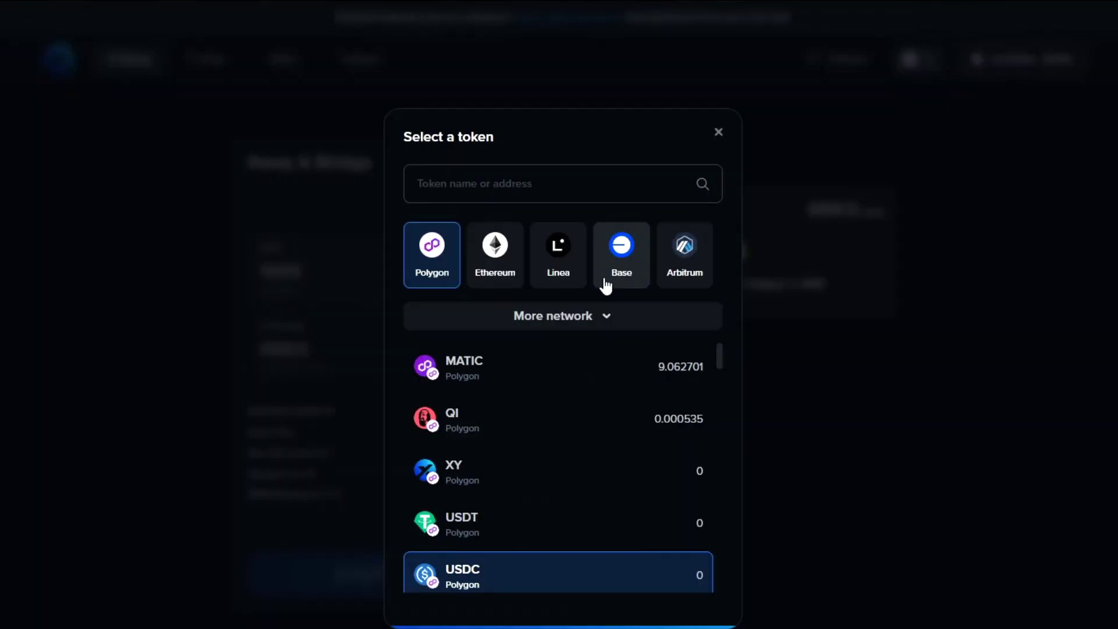
click(576, 317)
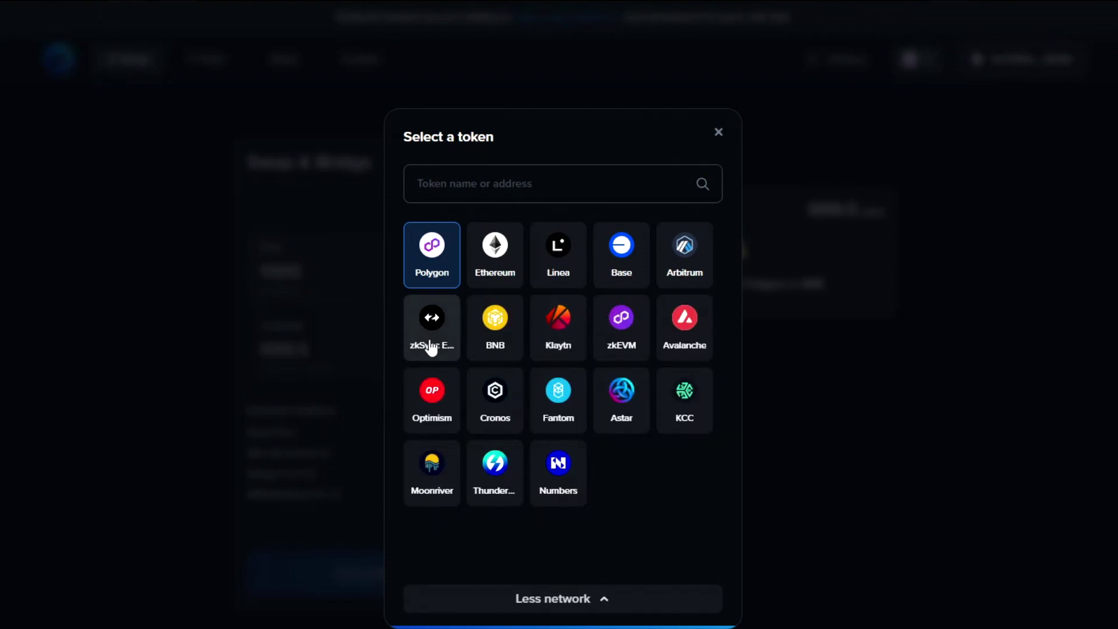
click(183, 326)
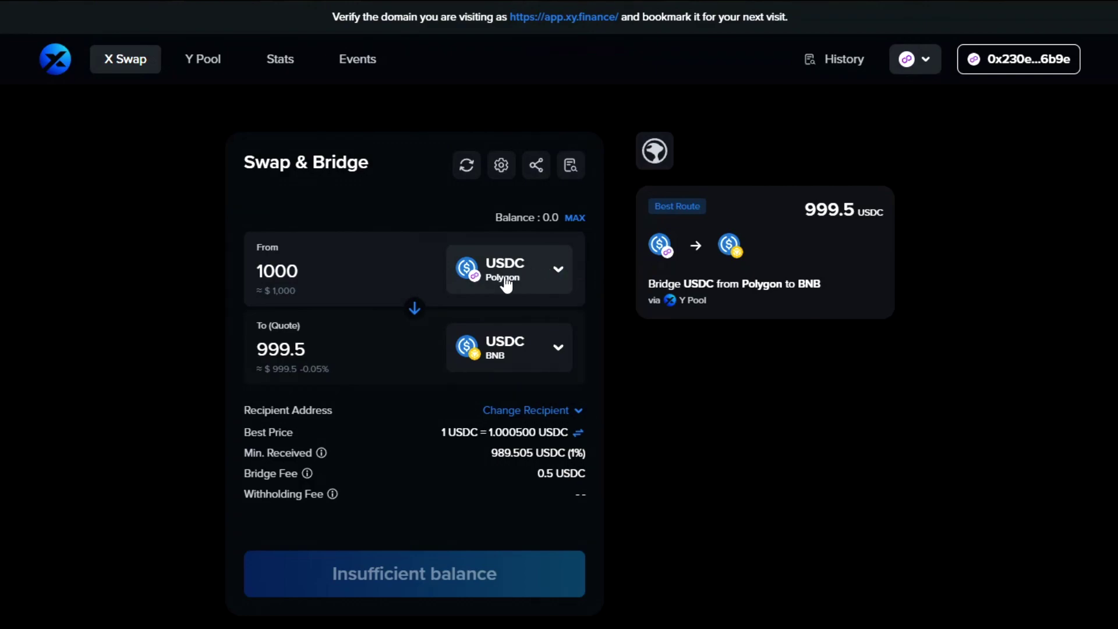
click(542, 281)
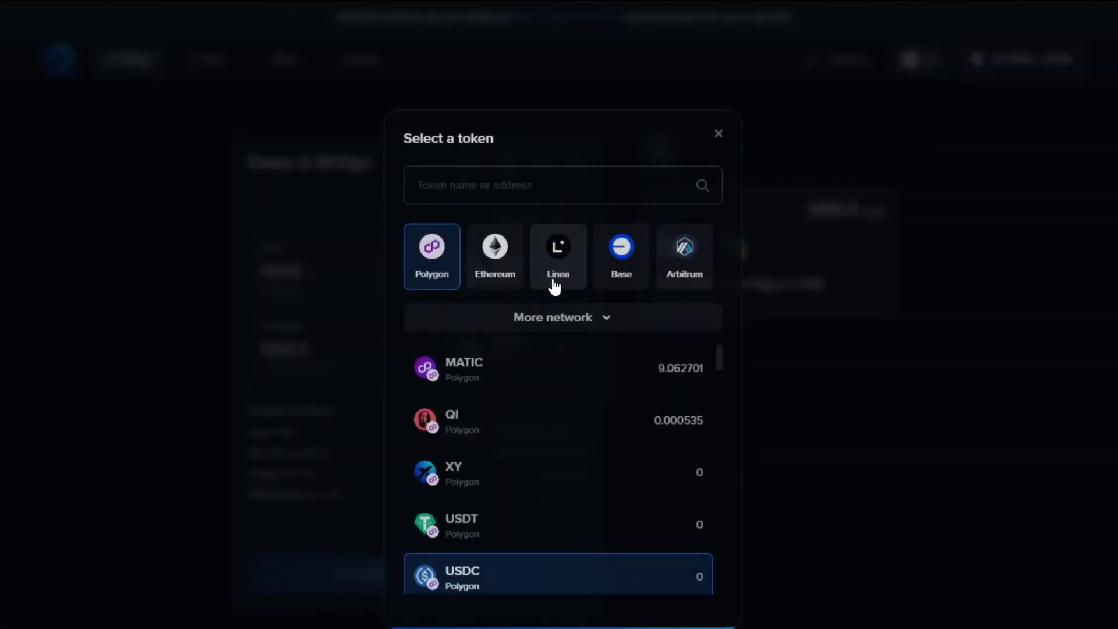
click(519, 379)
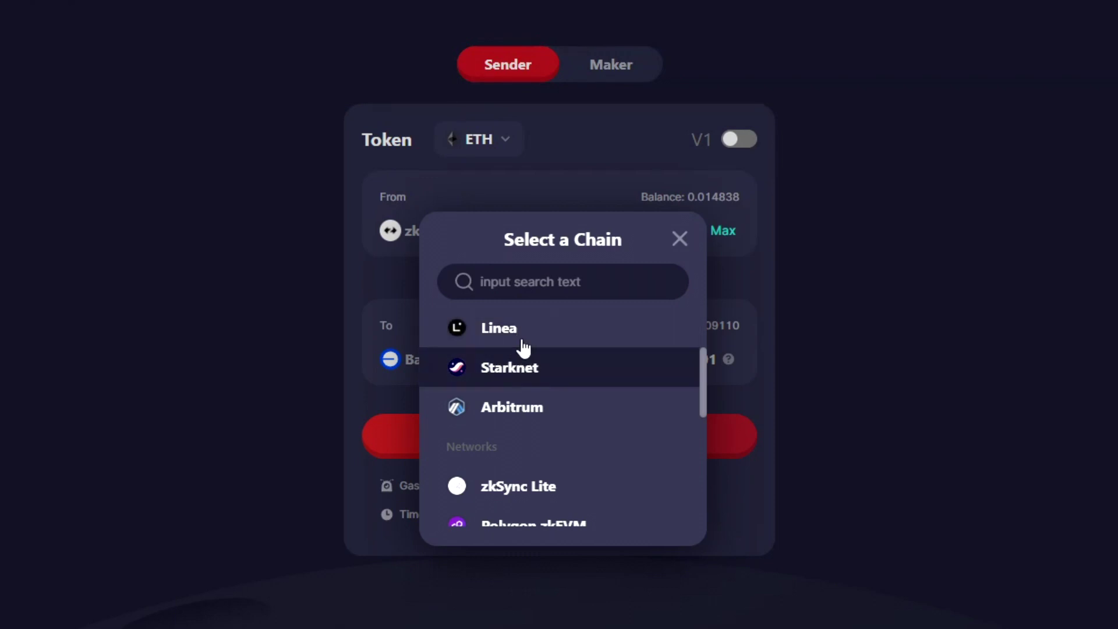
Look through the chain selection list of the ETH bridge down to Zora and close it.
scroll(544, 362, down, 2)
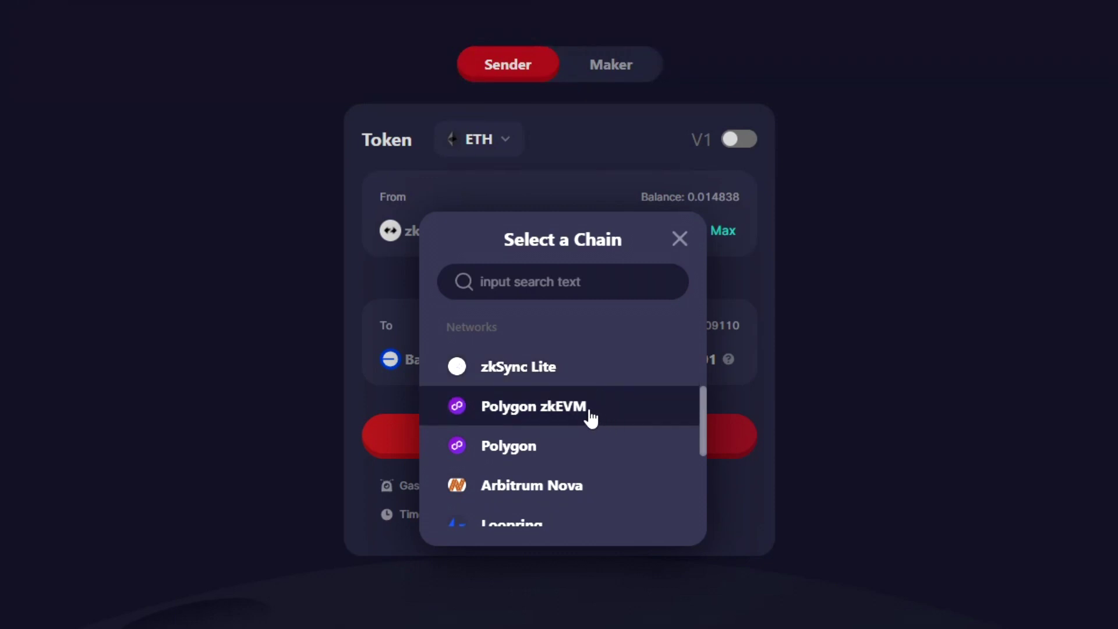
scroll(572, 416, down, 4)
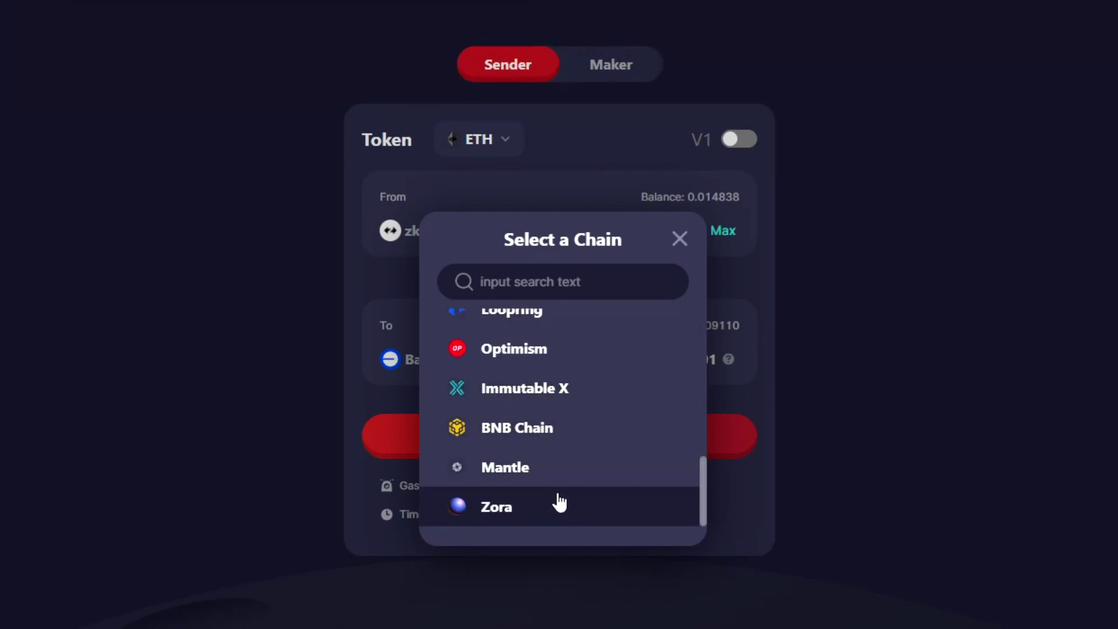
click(780, 263)
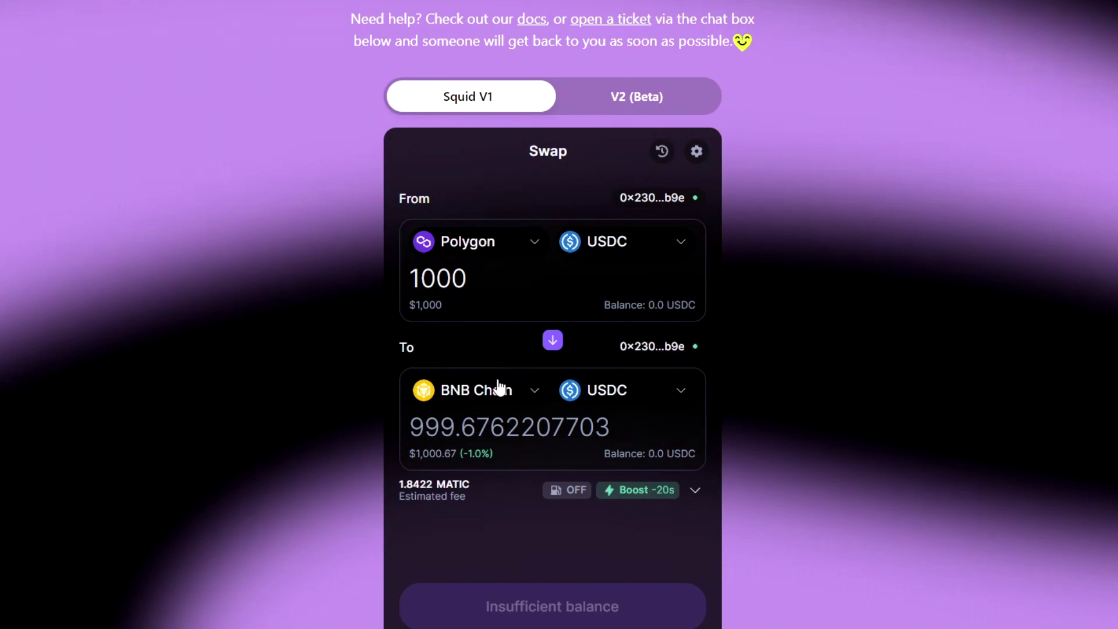
In Squid V1, reverse the 1000 USDC swap to go from BNB Chain to Polygon and highlight both amounts.
click(551, 342)
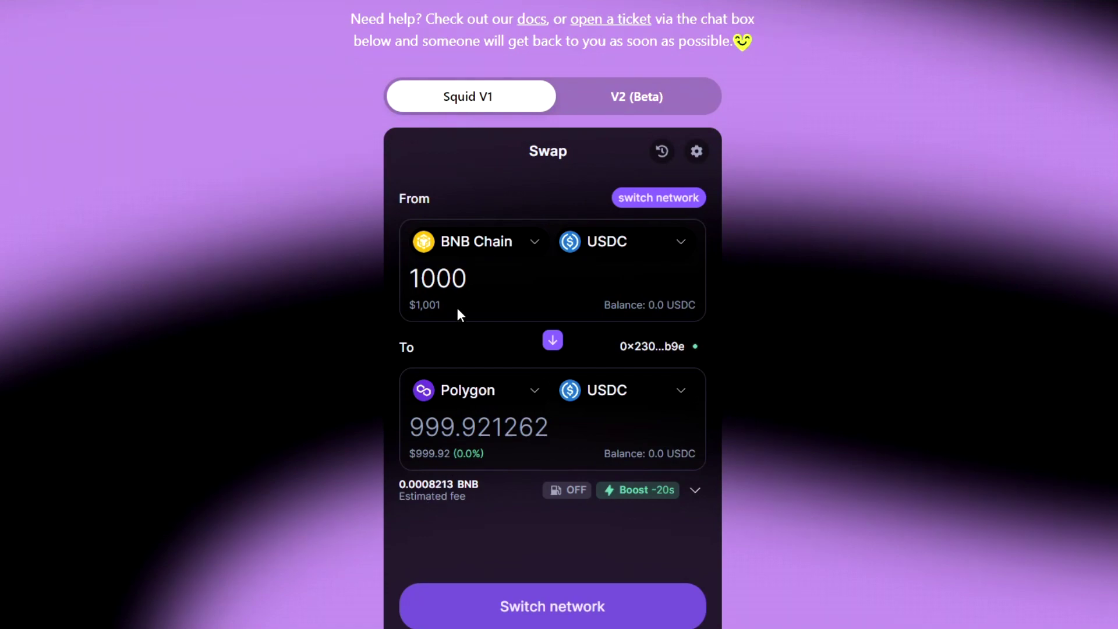
double_click(402, 286)
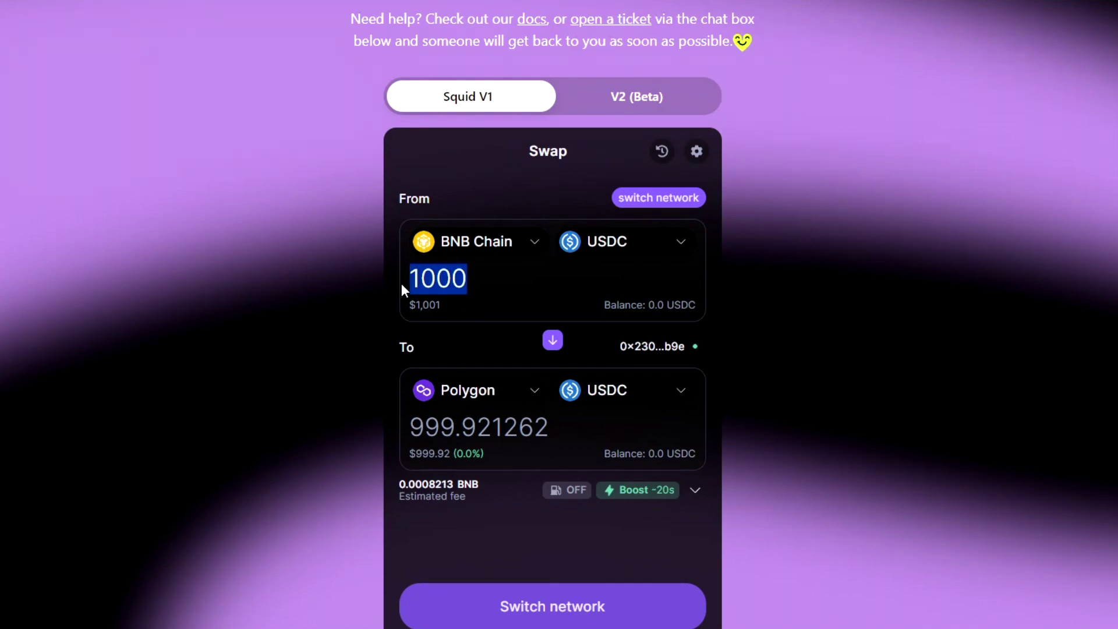
drag(411, 428, 558, 433)
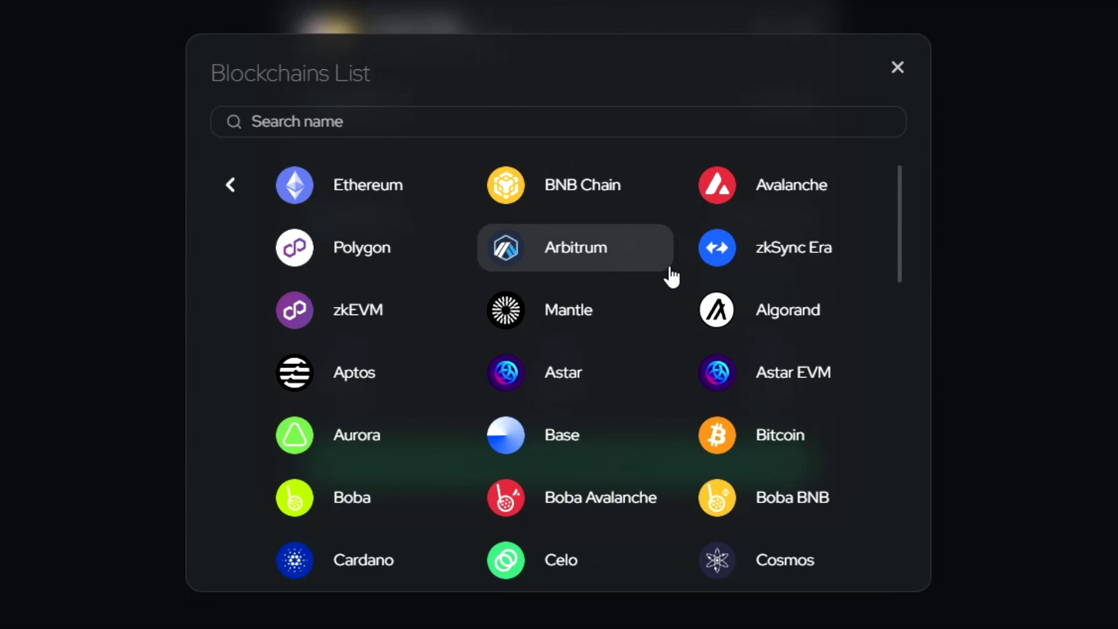
Look through the Blockchains List to see which networks can be selected.
scroll(751, 262, down, 8)
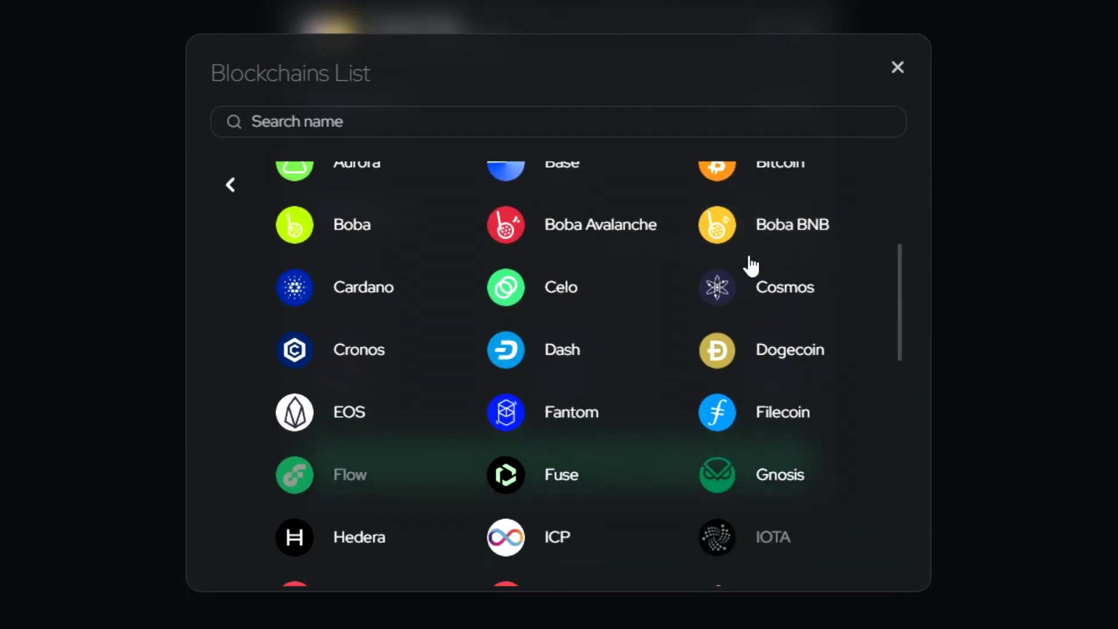
scroll(748, 256, down, 8)
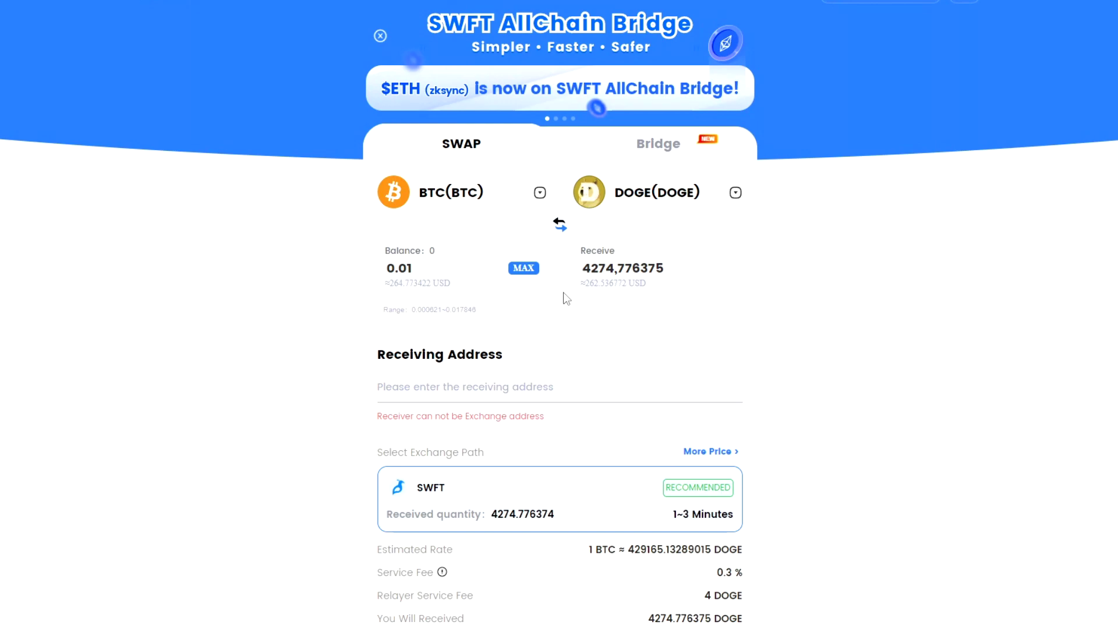
In SWFT AllChain Bridge, examine the networks offered for the source coin, including the opBNB and ETHW coins, and leave the selection unchanged.
click(491, 204)
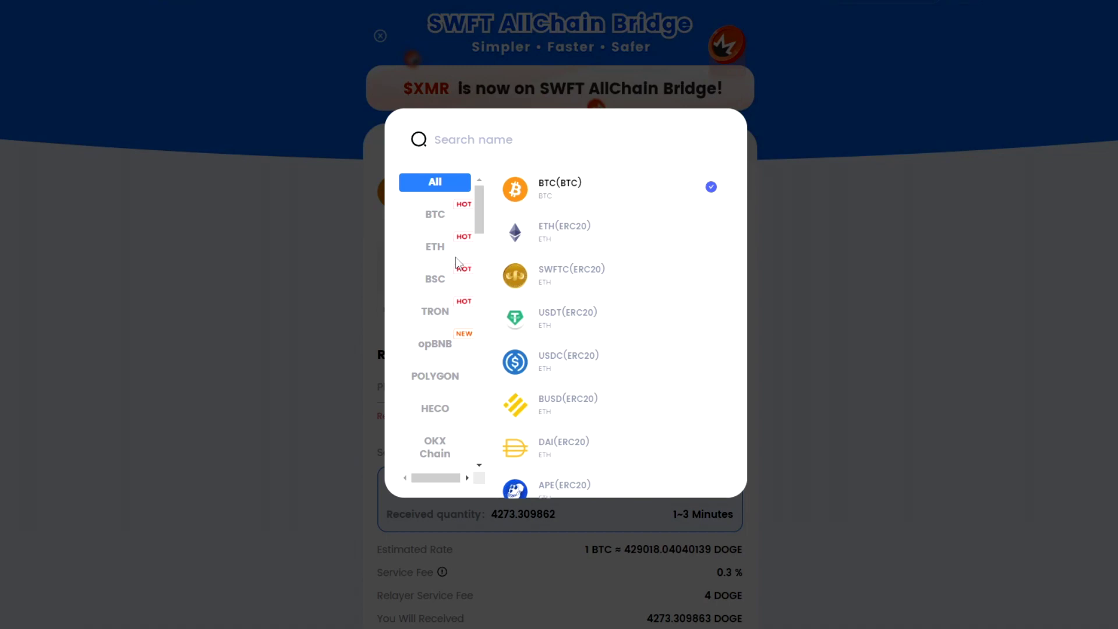
scroll(443, 256, down, 2)
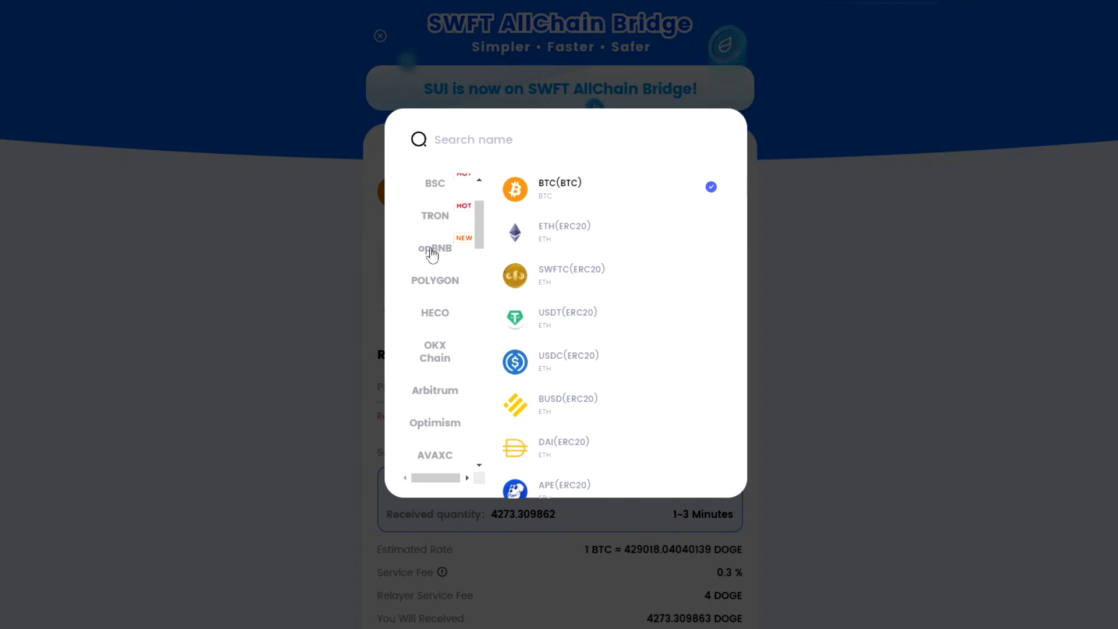
click(430, 249)
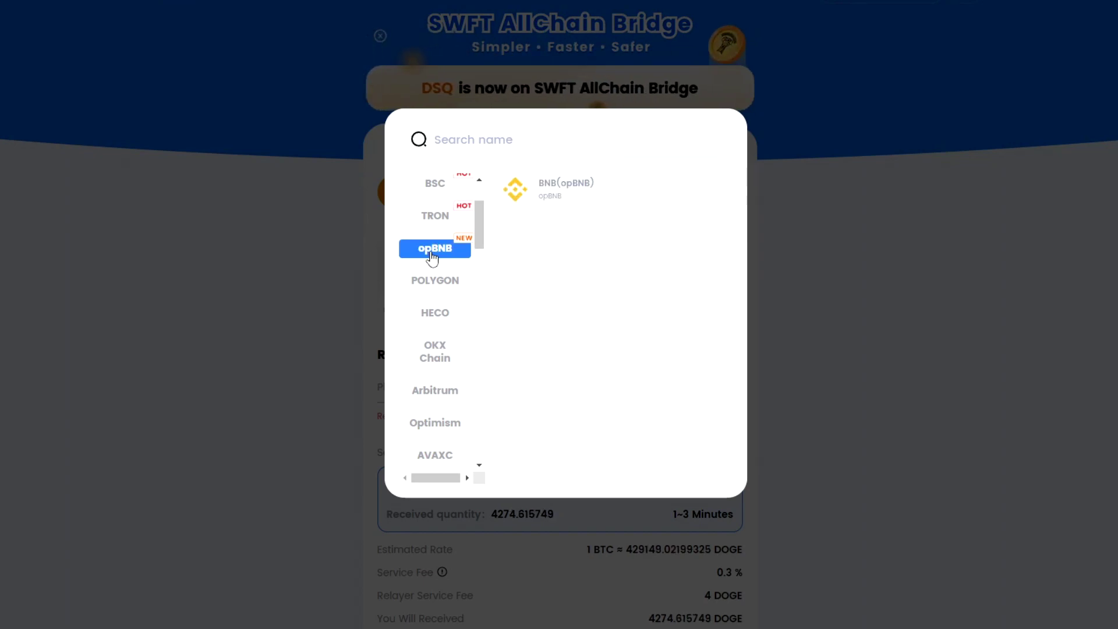
scroll(442, 284, down, 6)
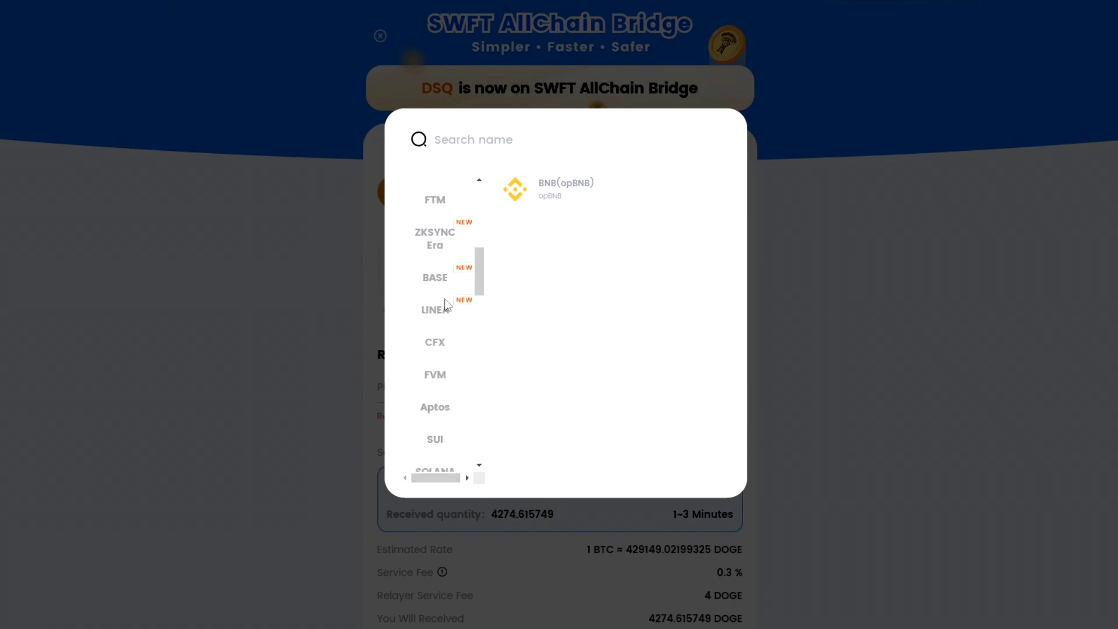
scroll(447, 313, down, 2)
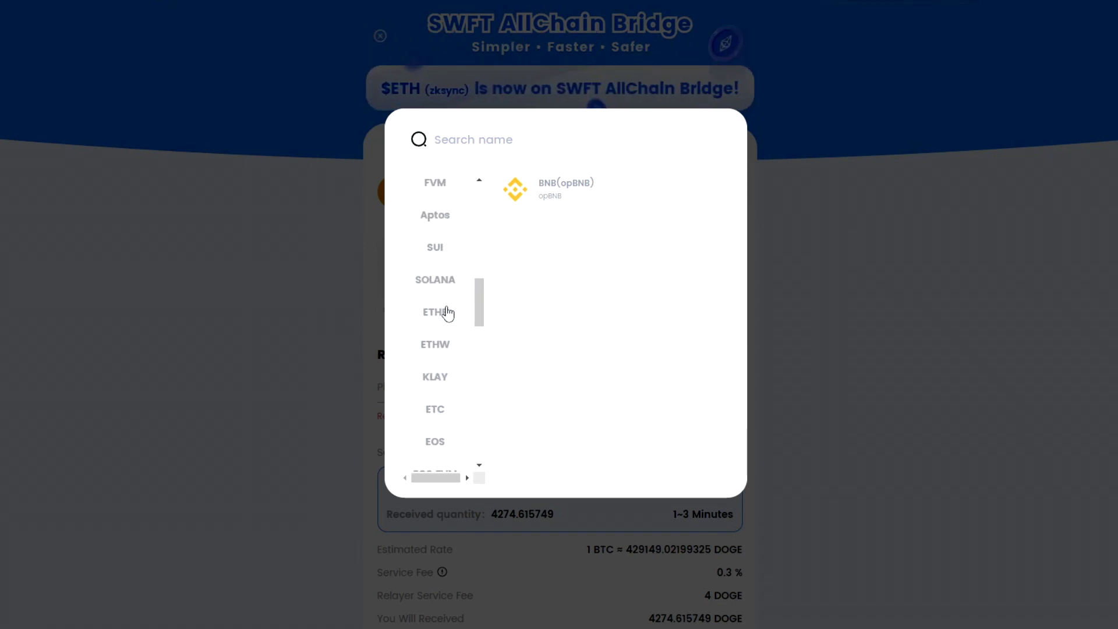
click(445, 348)
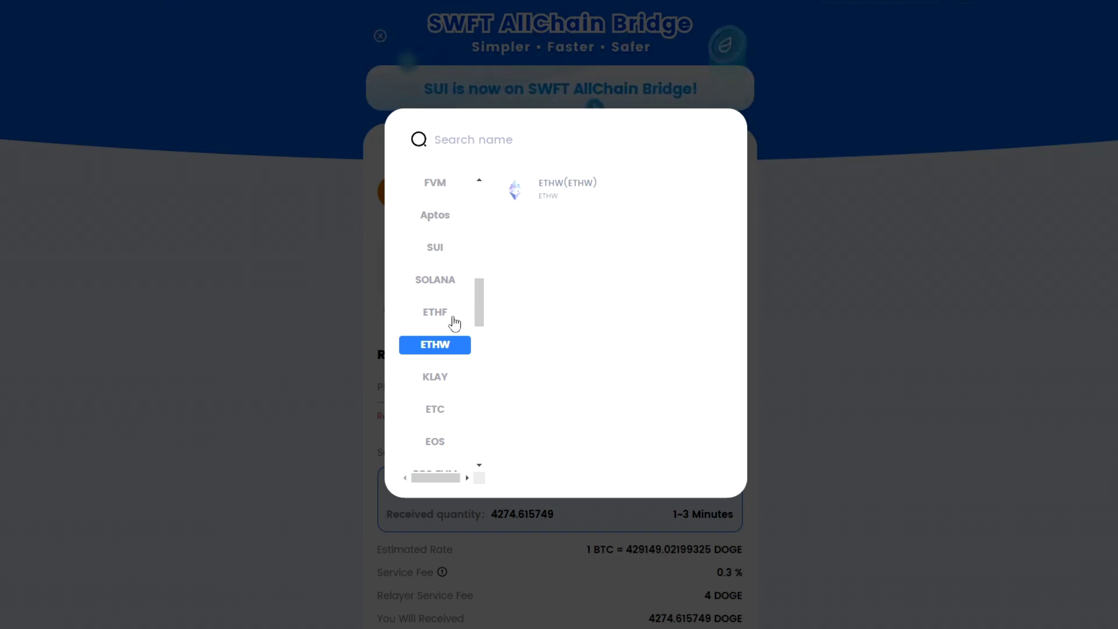
scroll(457, 349, down, 5)
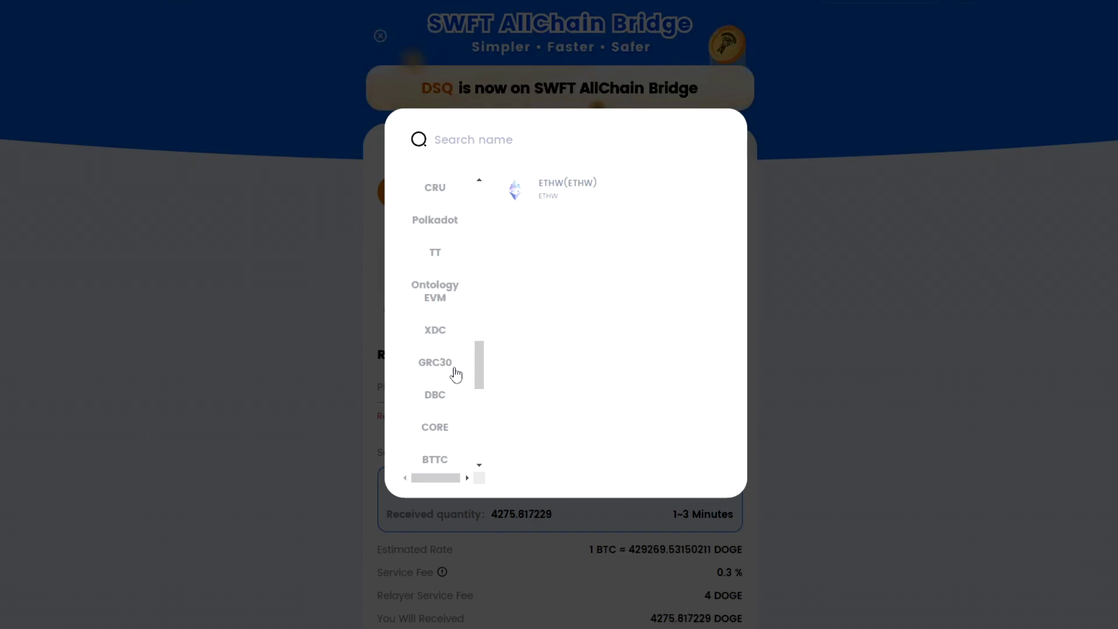
scroll(451, 373, down, 2)
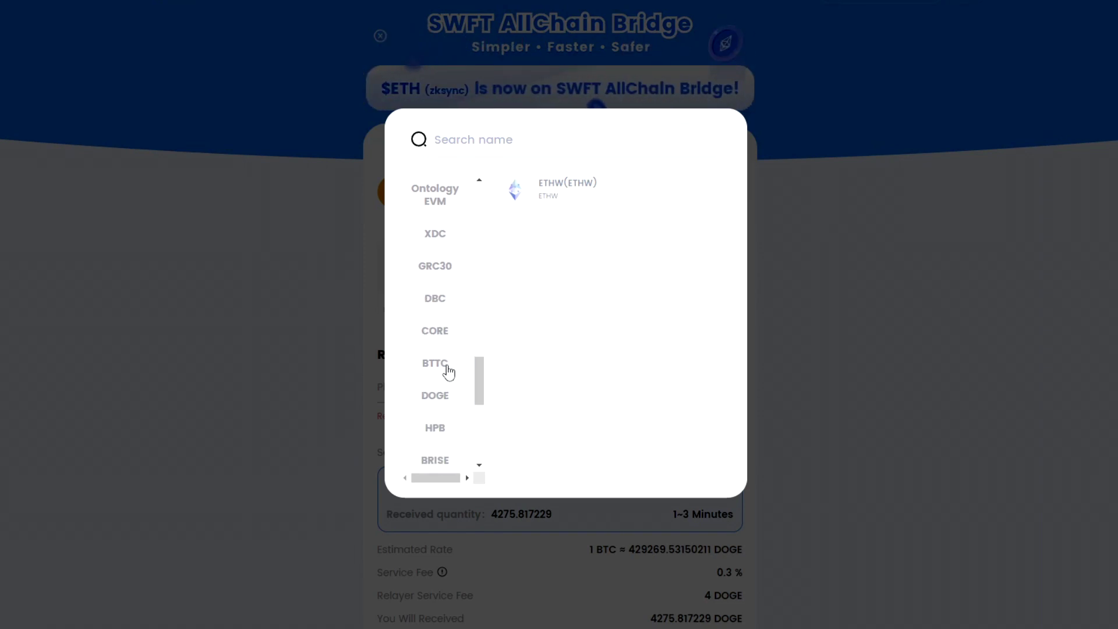
click(790, 315)
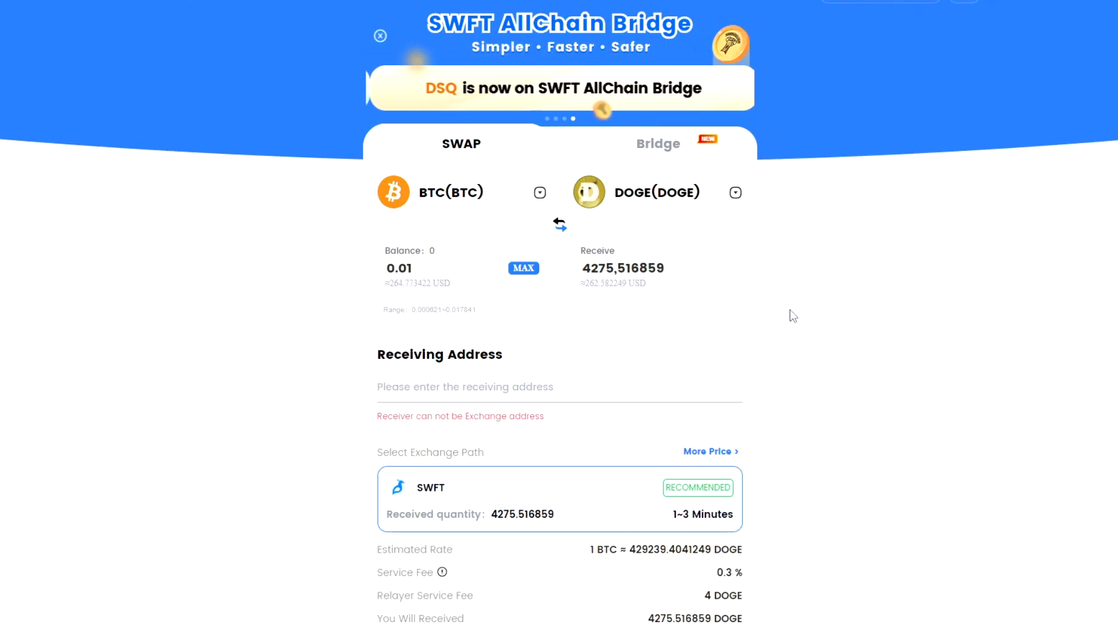